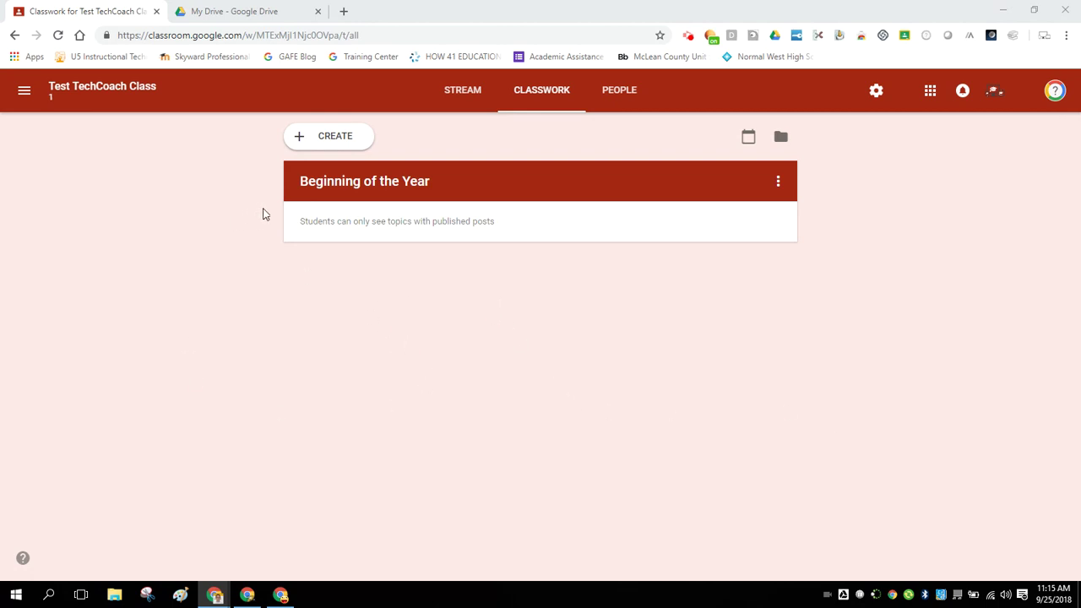
Create a new assignment titled "Paper 1" with the text "Instructions" as its instructions
click(337, 141)
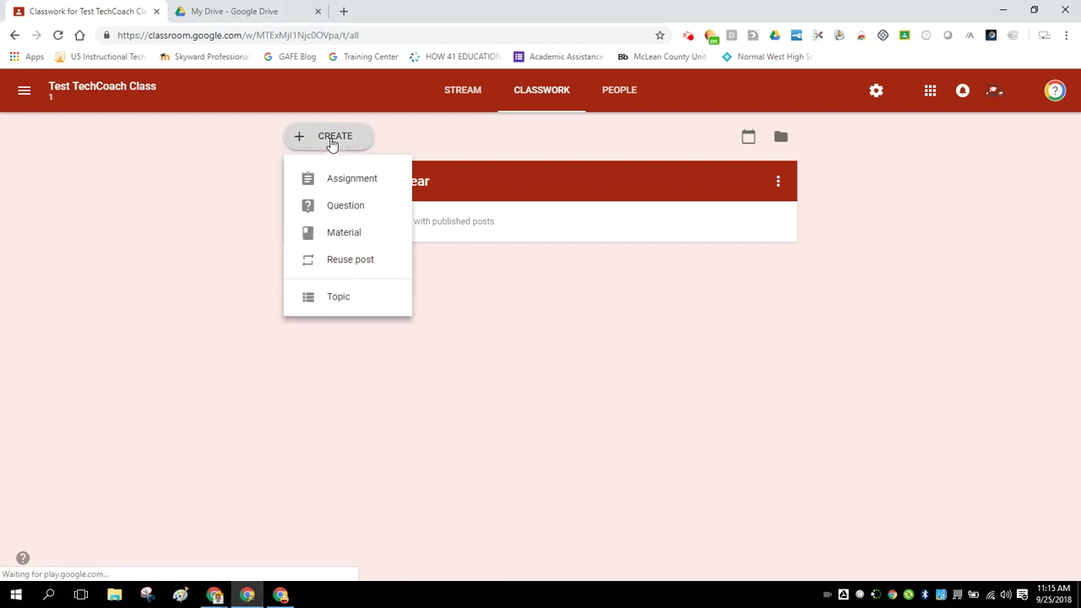
click(337, 188)
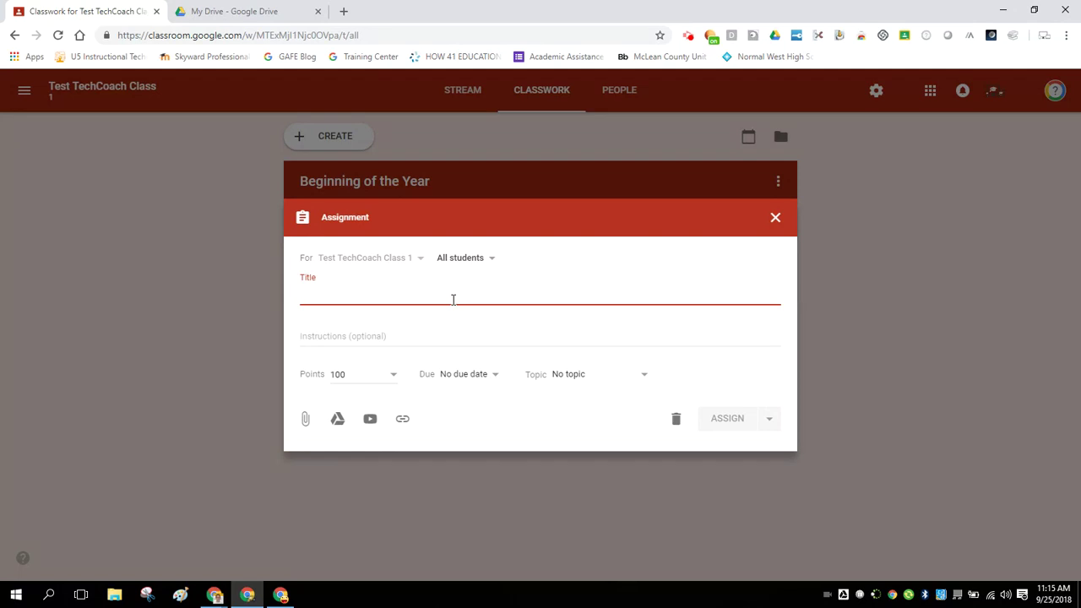
text(Paper 1)
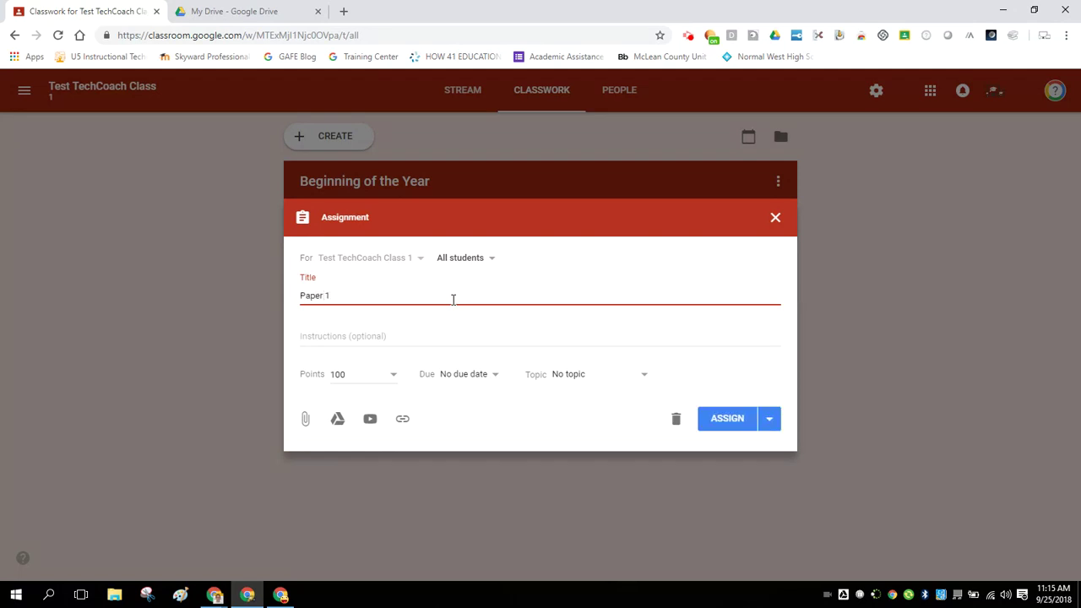
click(444, 334)
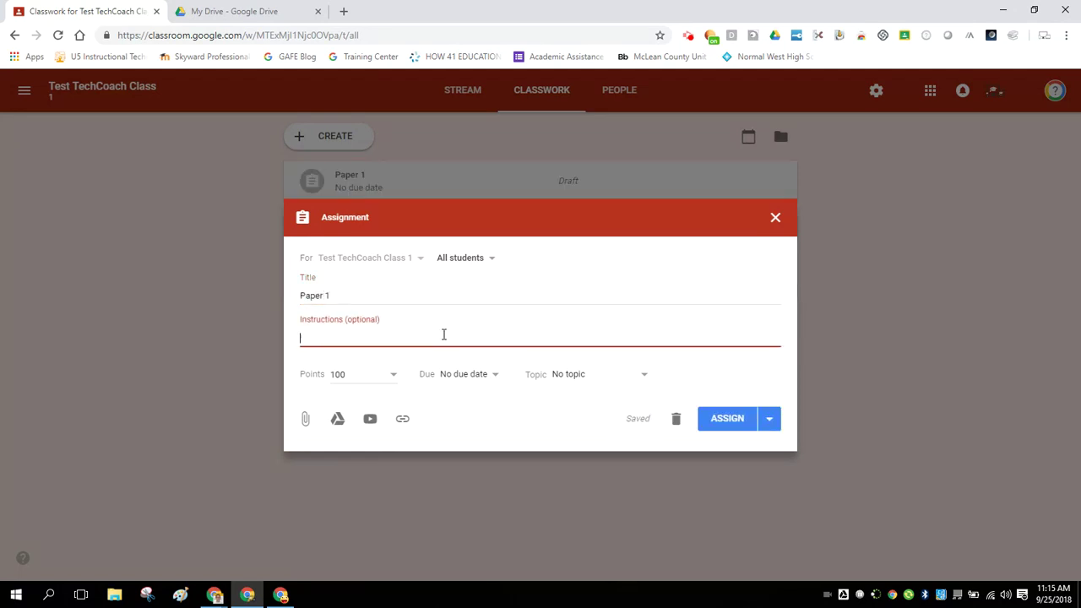
text(Instructions)
Make the assignment Ungraded, due Sep 27, and file it under the topic Beginning of the Year
click(393, 377)
click(373, 401)
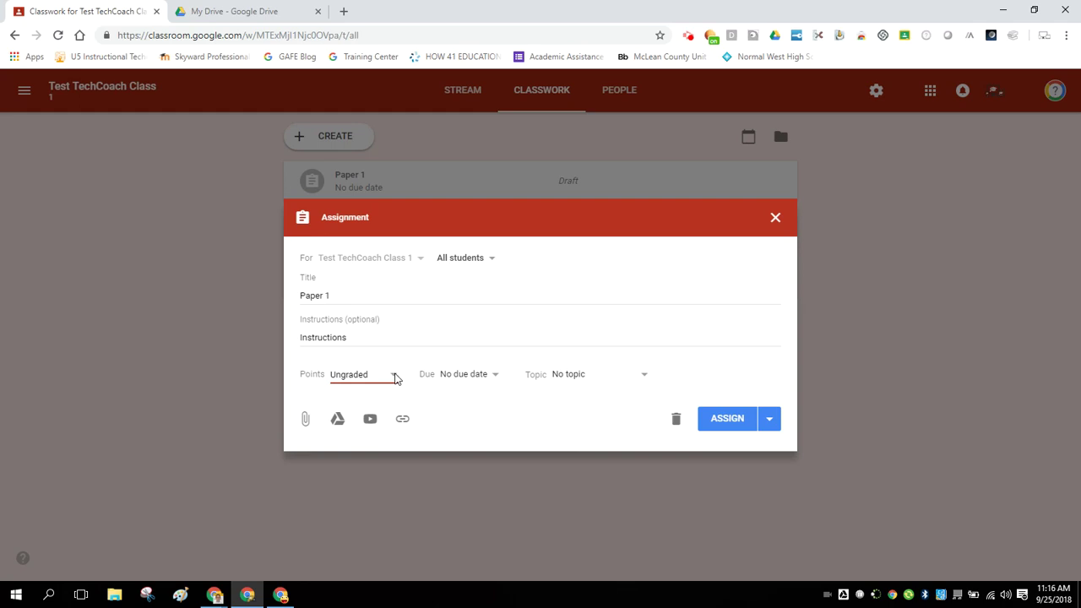
click(435, 394)
click(490, 380)
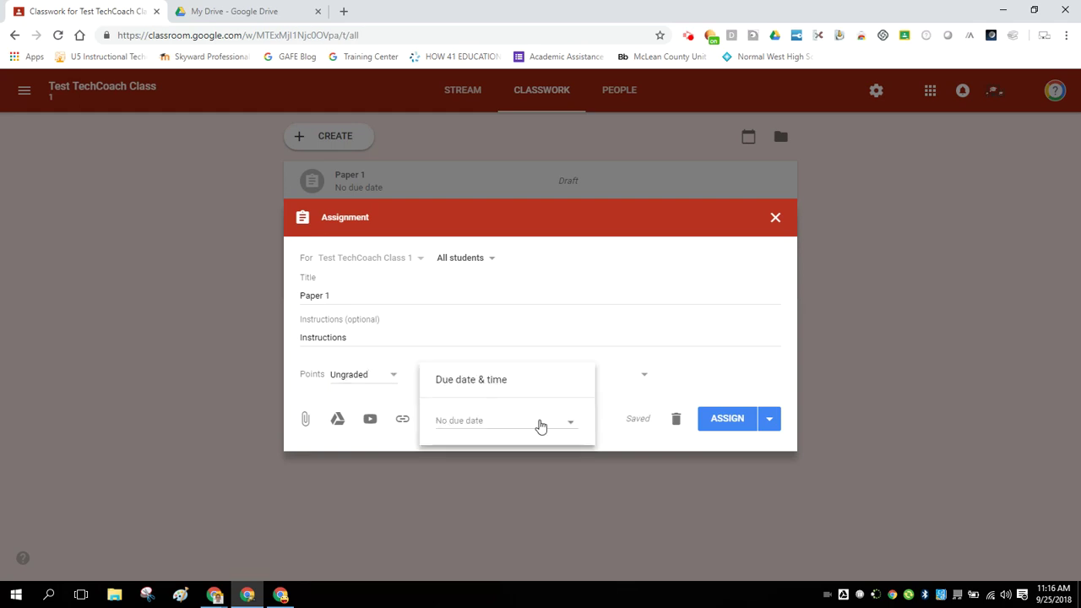
click(541, 427)
click(533, 544)
click(617, 446)
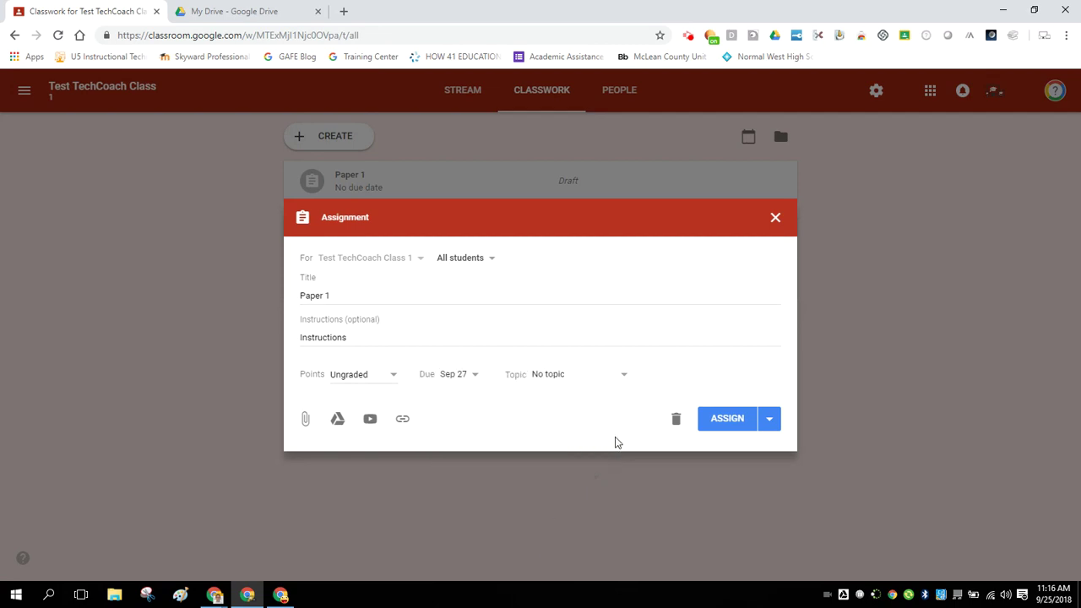
click(568, 378)
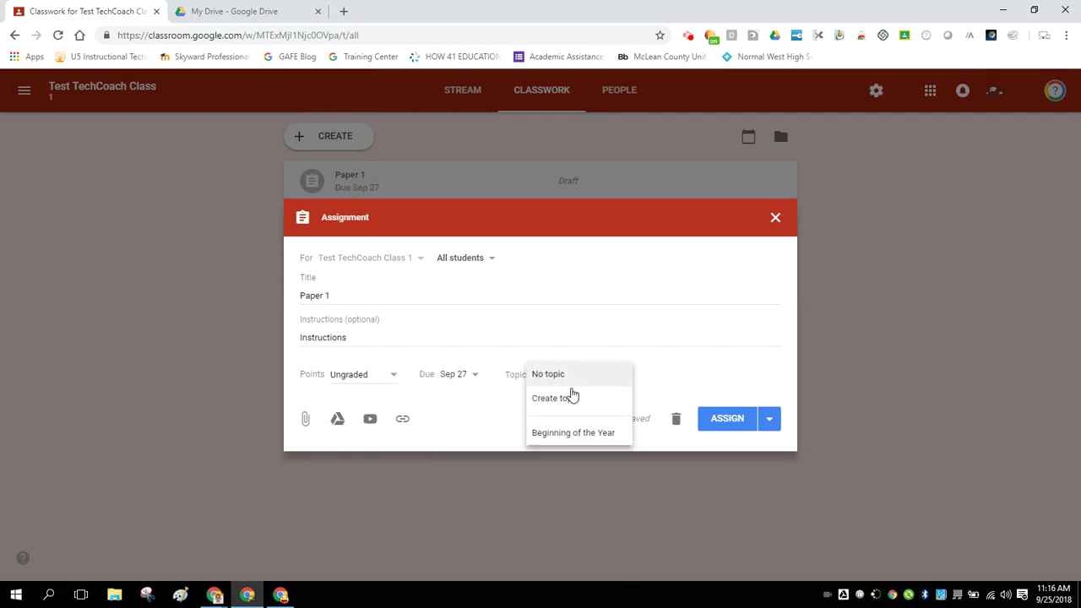
click(573, 434)
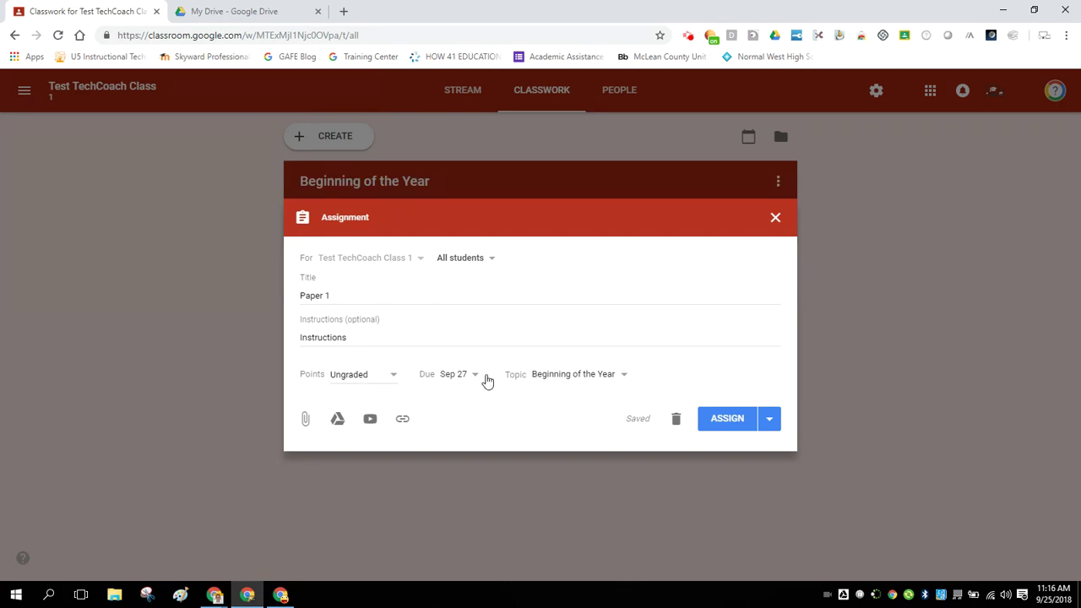
Attach Sample Rubric from Google Drive with a copy made for each student, and post the assignment
click(339, 419)
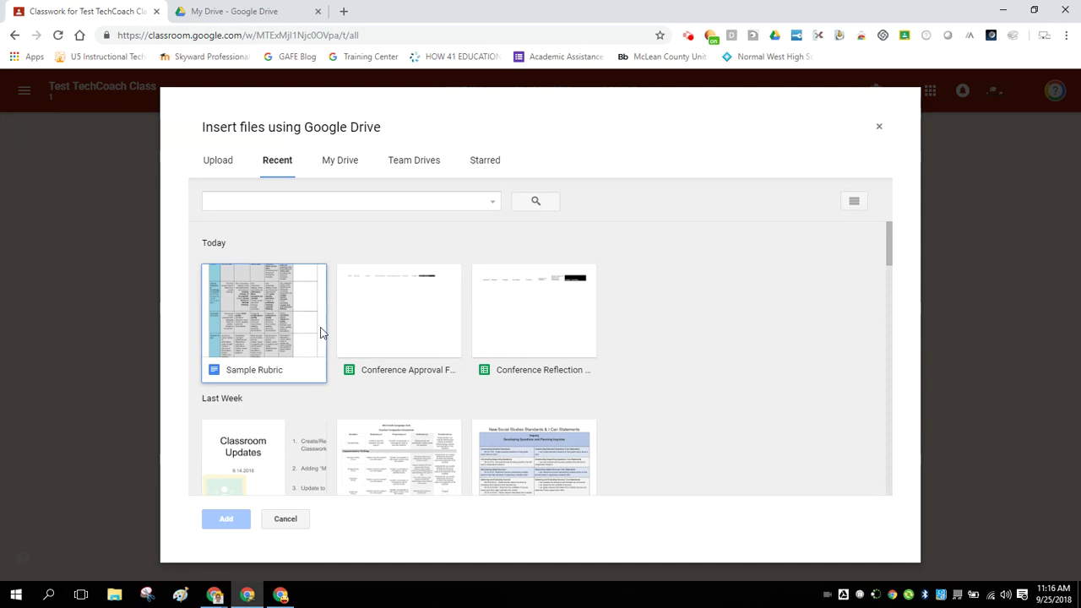
click(303, 329)
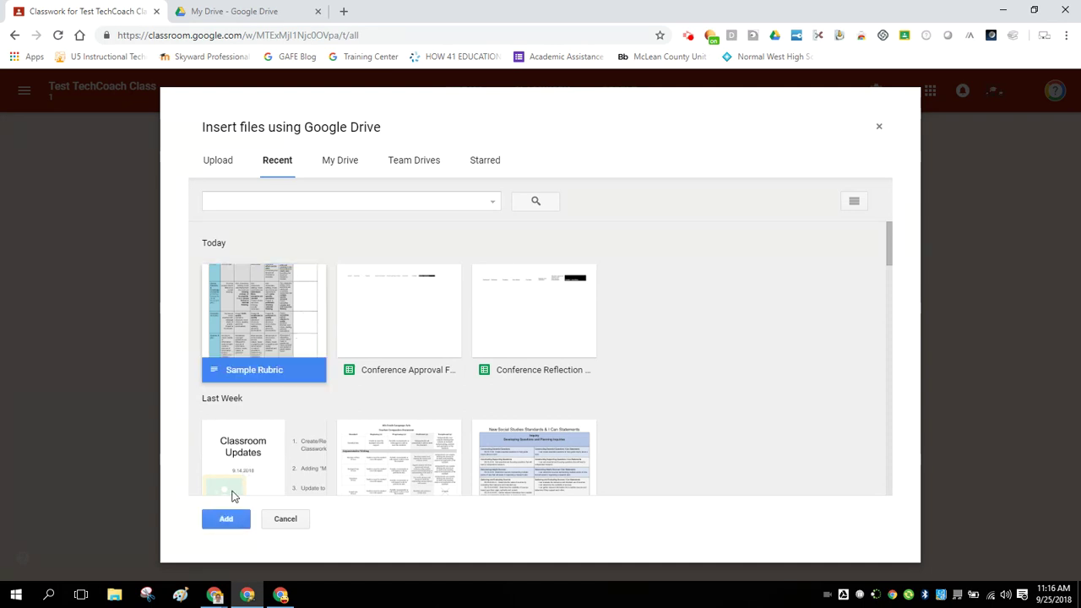
click(225, 520)
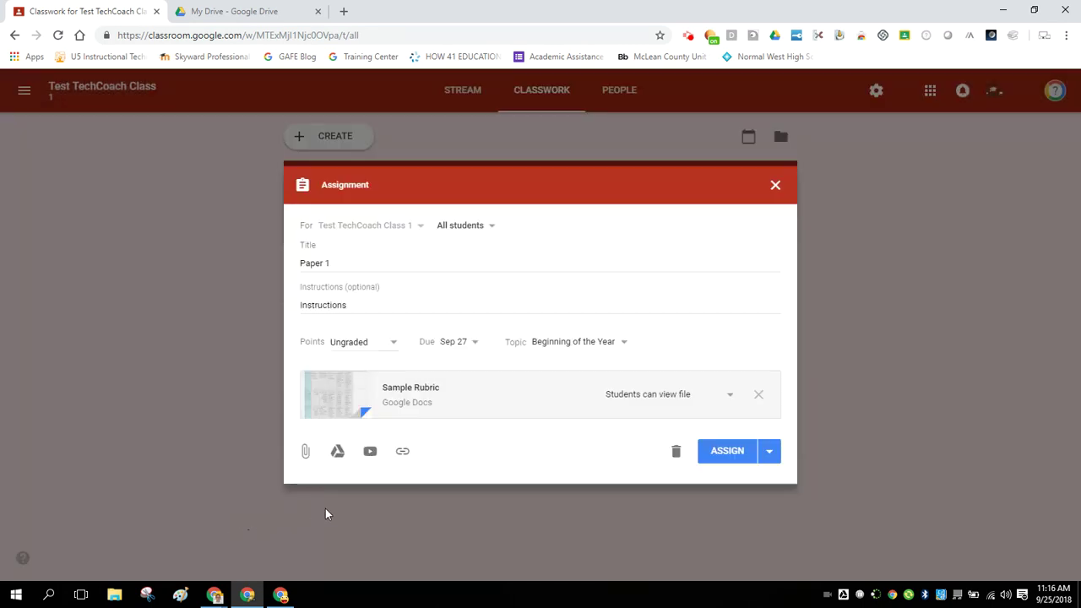
click(722, 399)
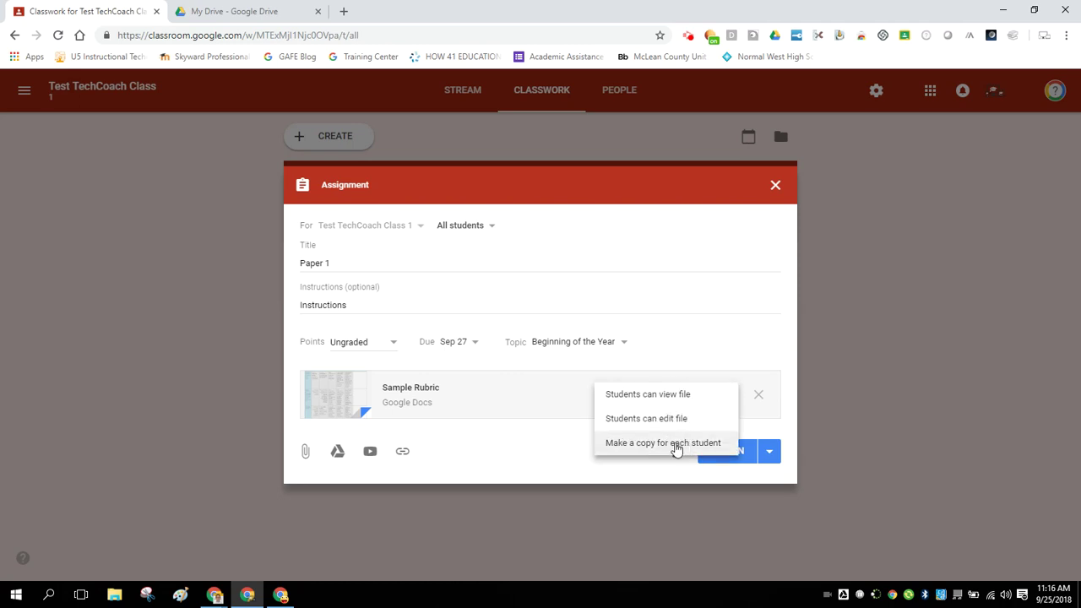
click(661, 448)
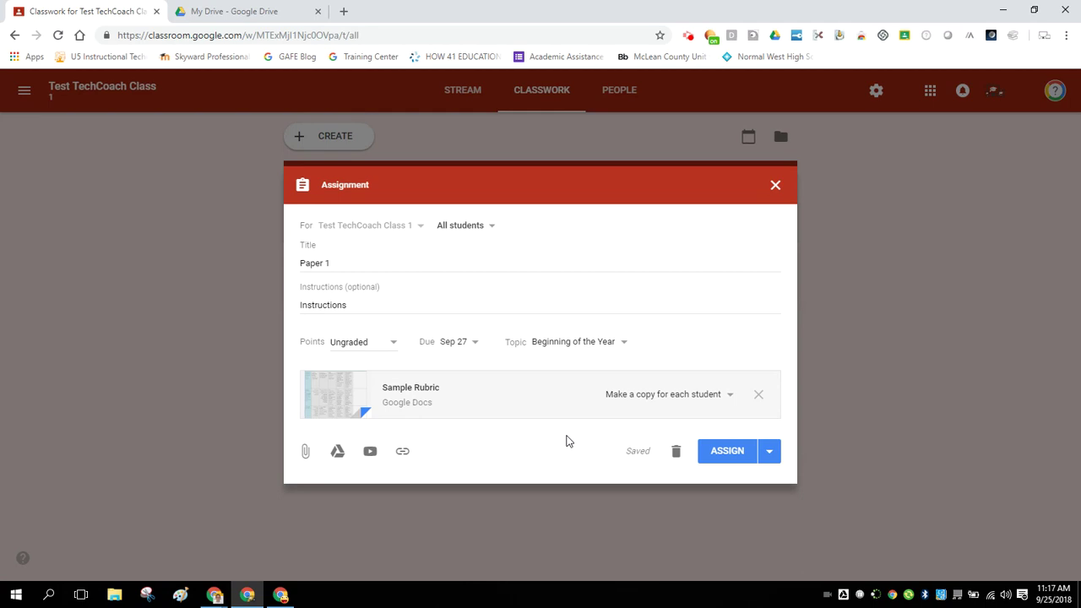
click(739, 453)
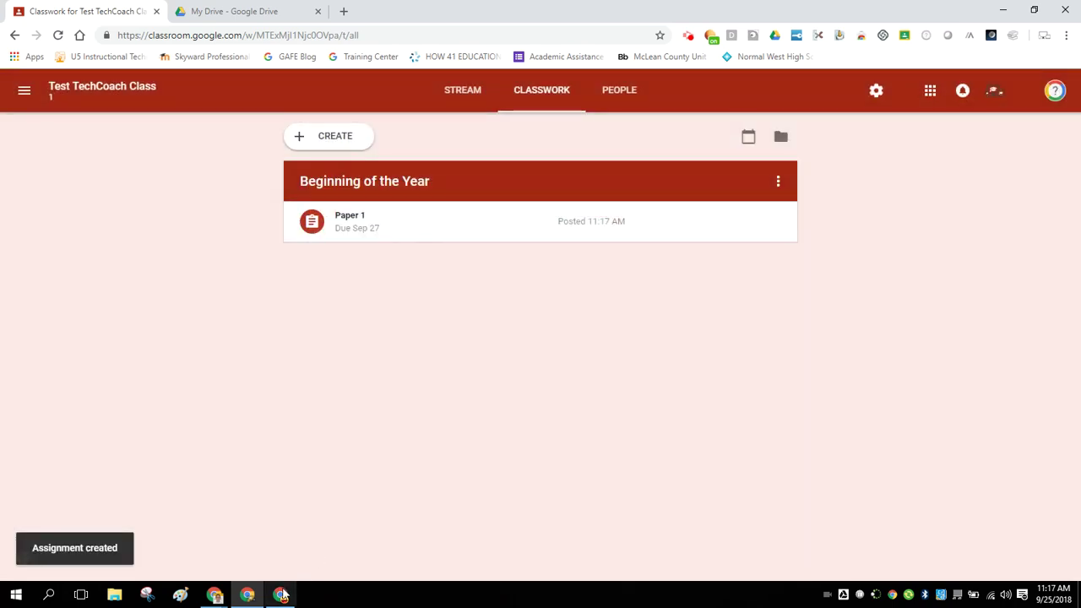
Switch to the student's Classroom window and open the full page of the Paper 1 assignment
click(279, 595)
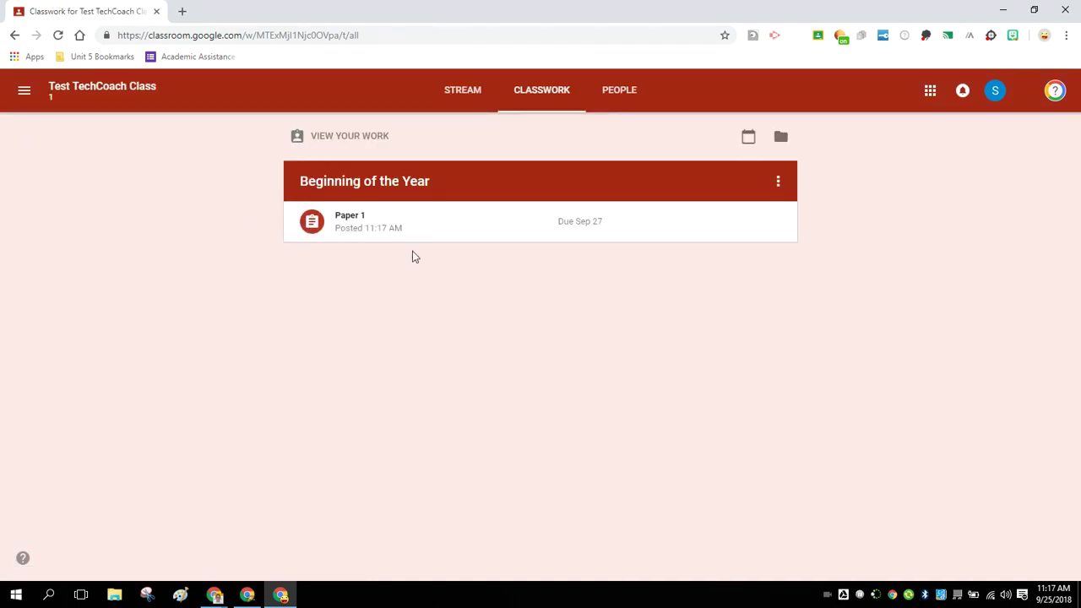
click(417, 235)
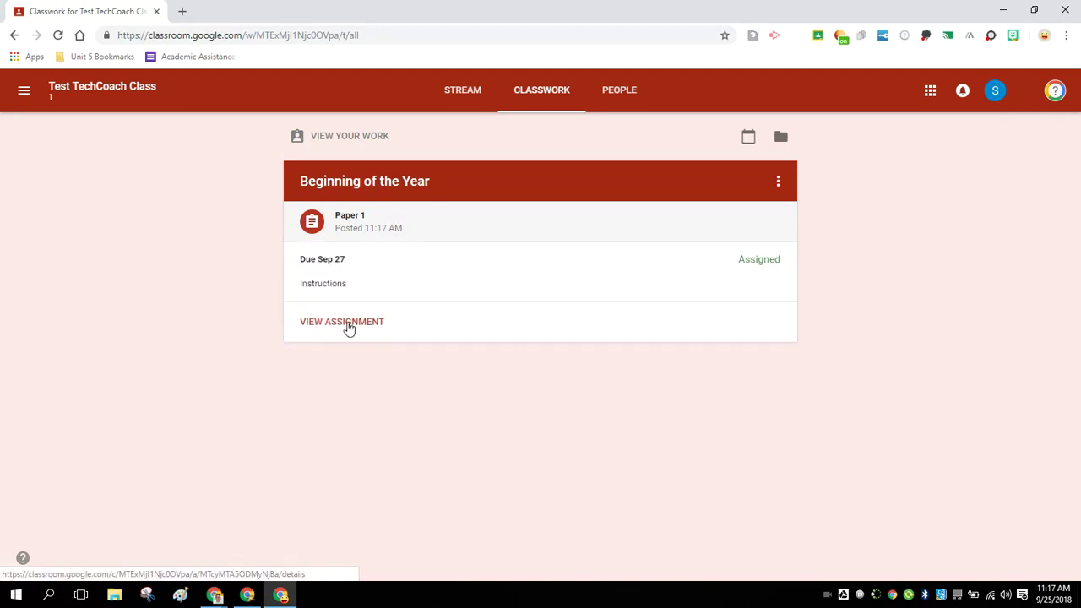
click(348, 328)
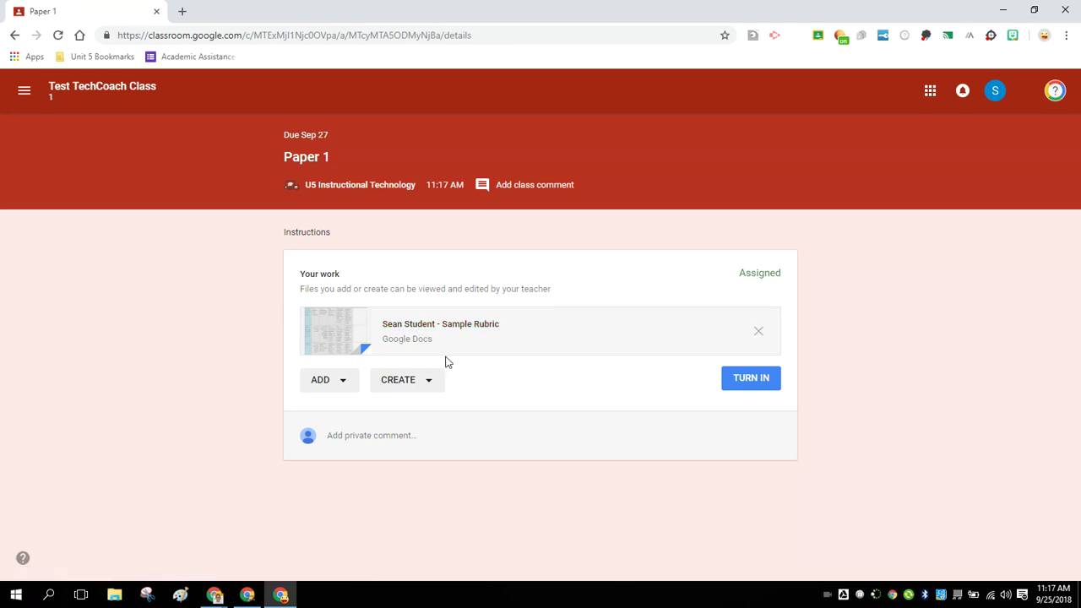
Create a Google Docs file for Paper 1 as the student and turn in the assignment with both attachments
click(425, 390)
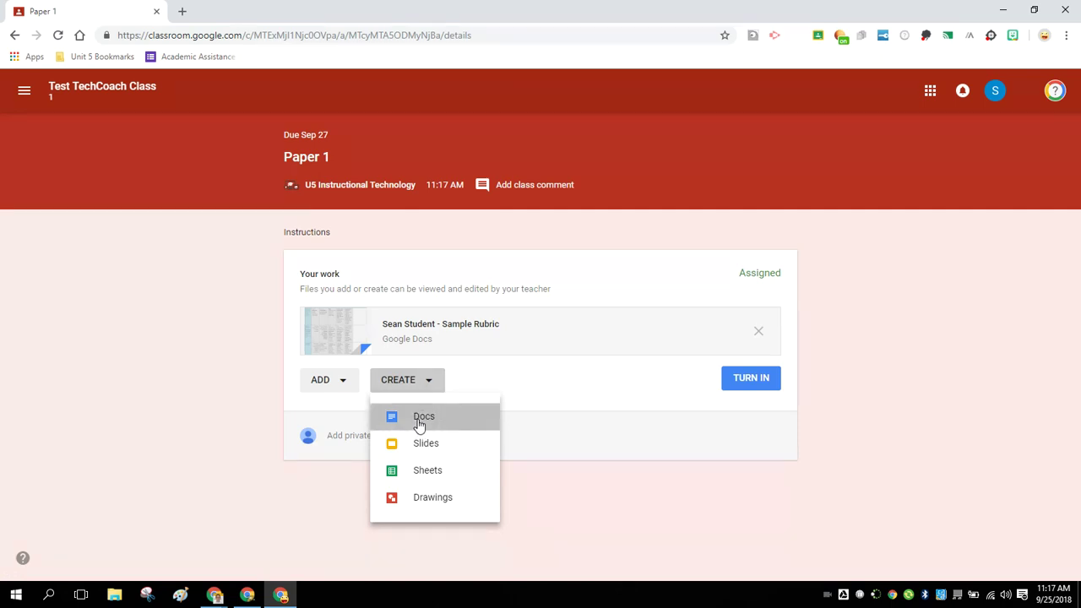
click(420, 423)
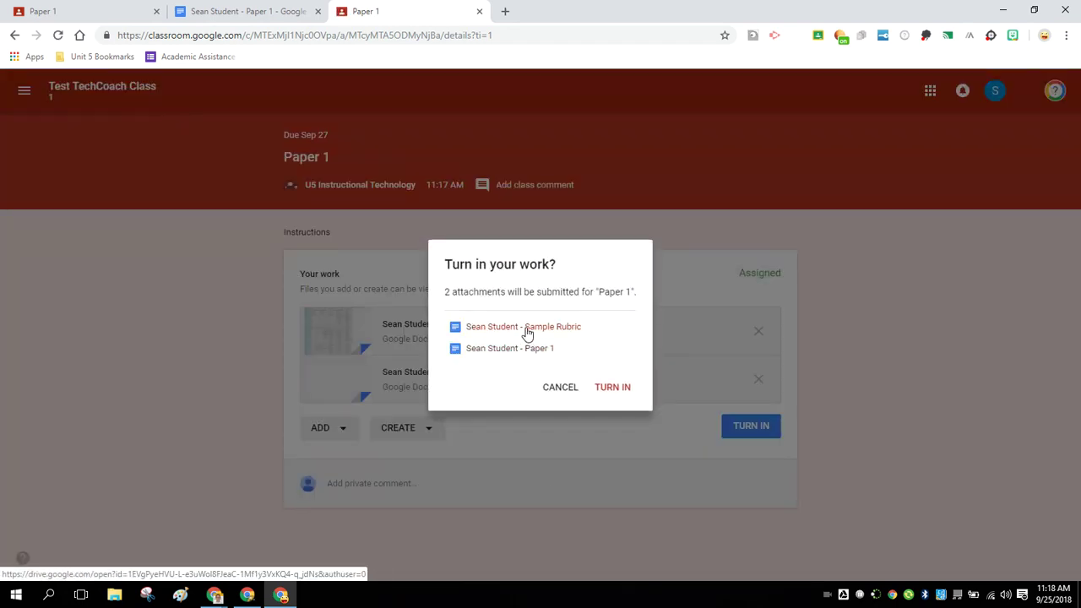
click(619, 397)
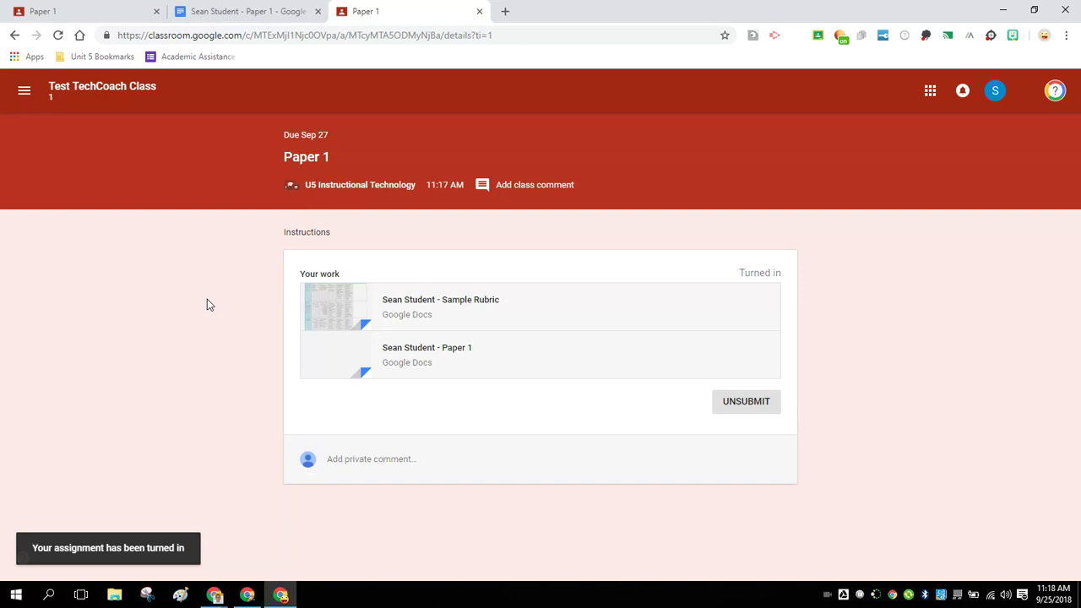
Switch back to the teacher's Classroom window and open the files of the student's turned-in Paper 1 submission for grading
click(246, 594)
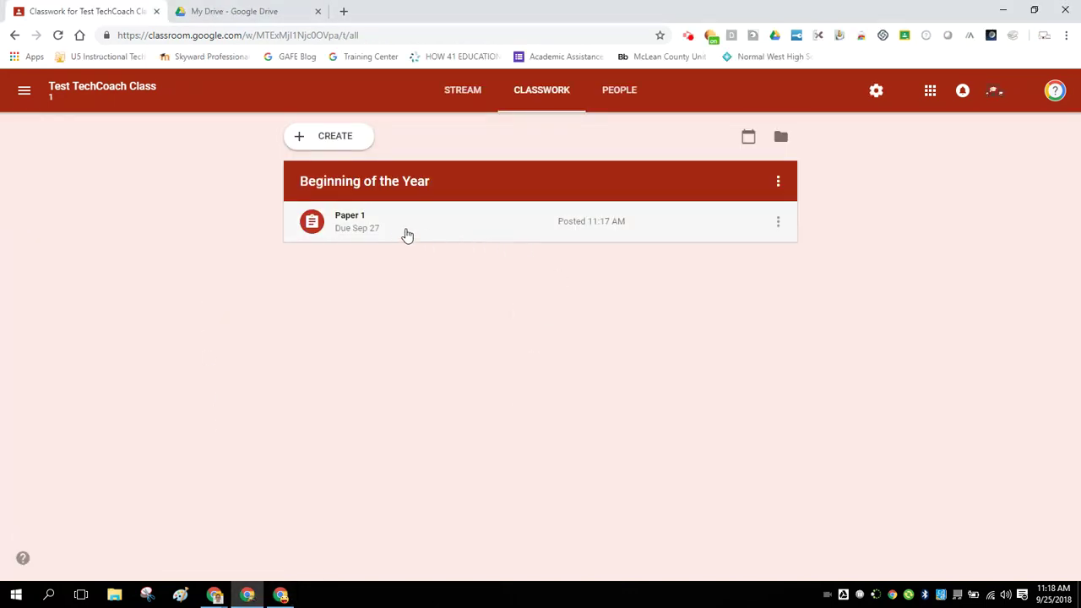
click(402, 234)
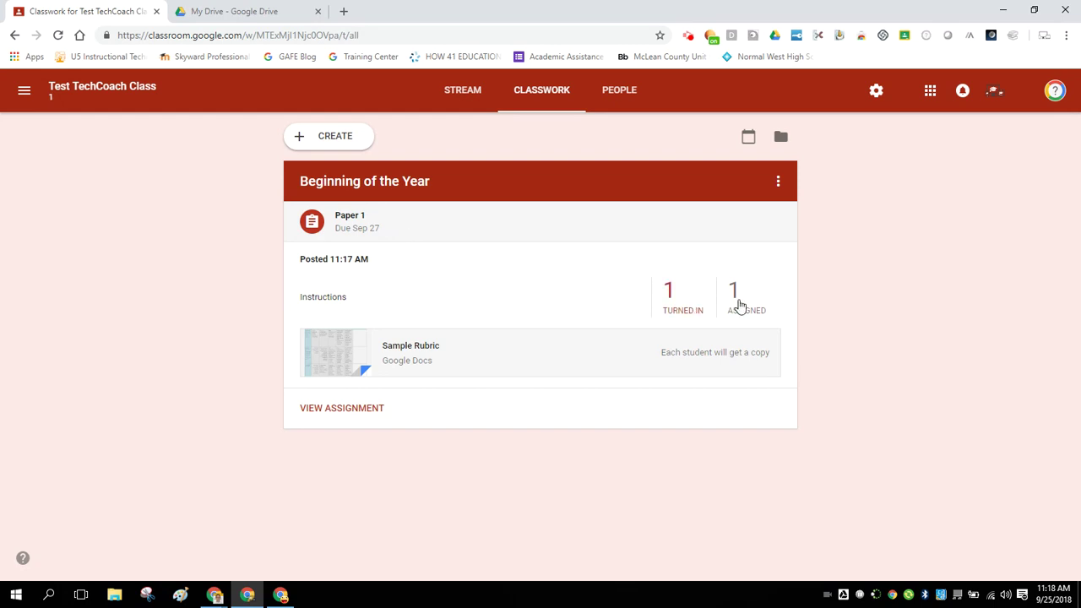
click(676, 308)
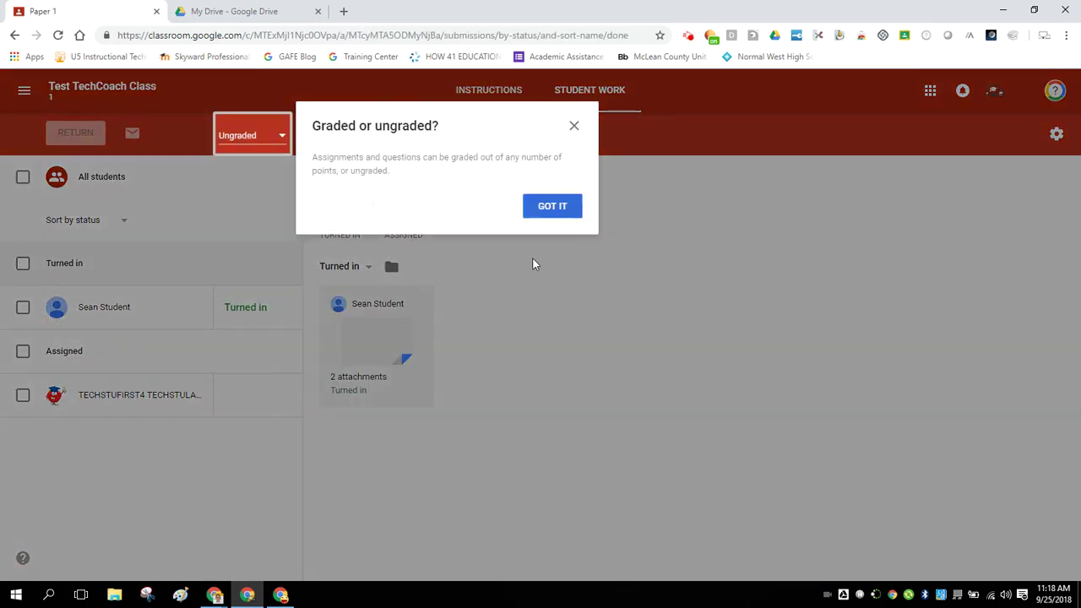
click(550, 210)
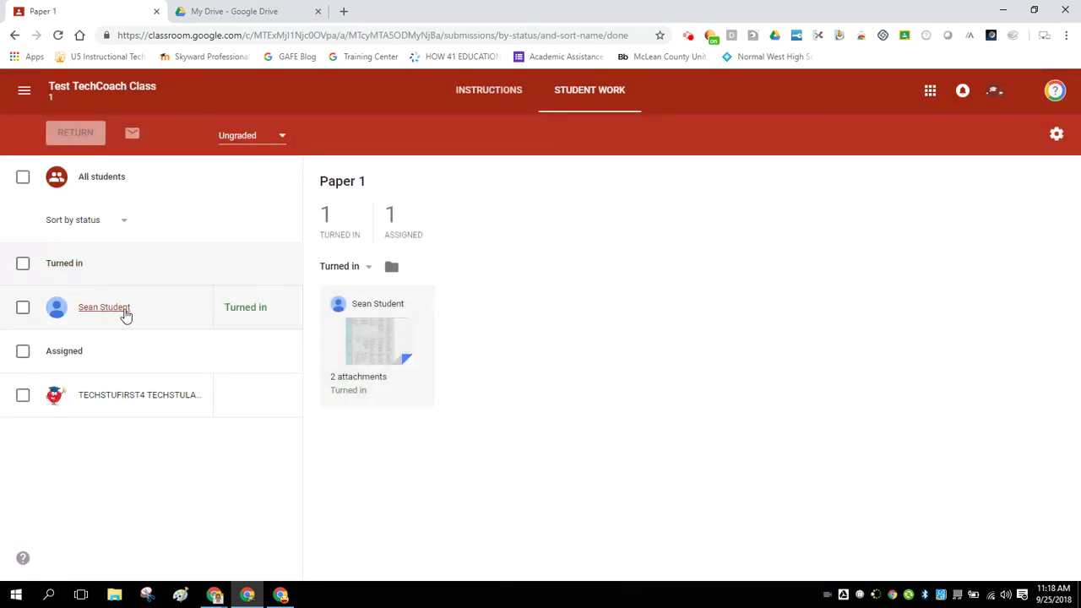
click(128, 311)
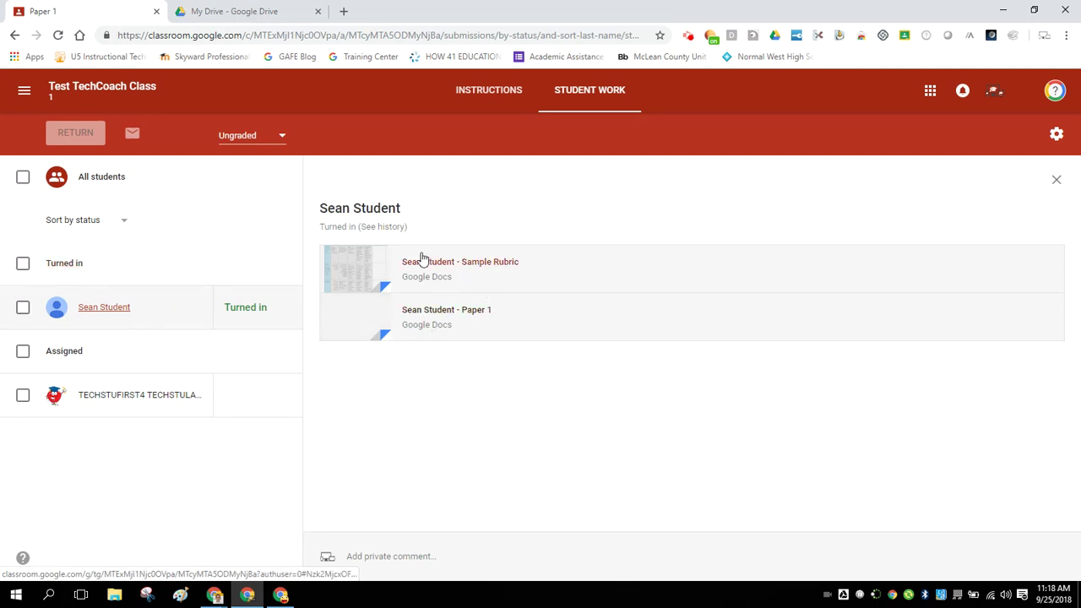
click(456, 314)
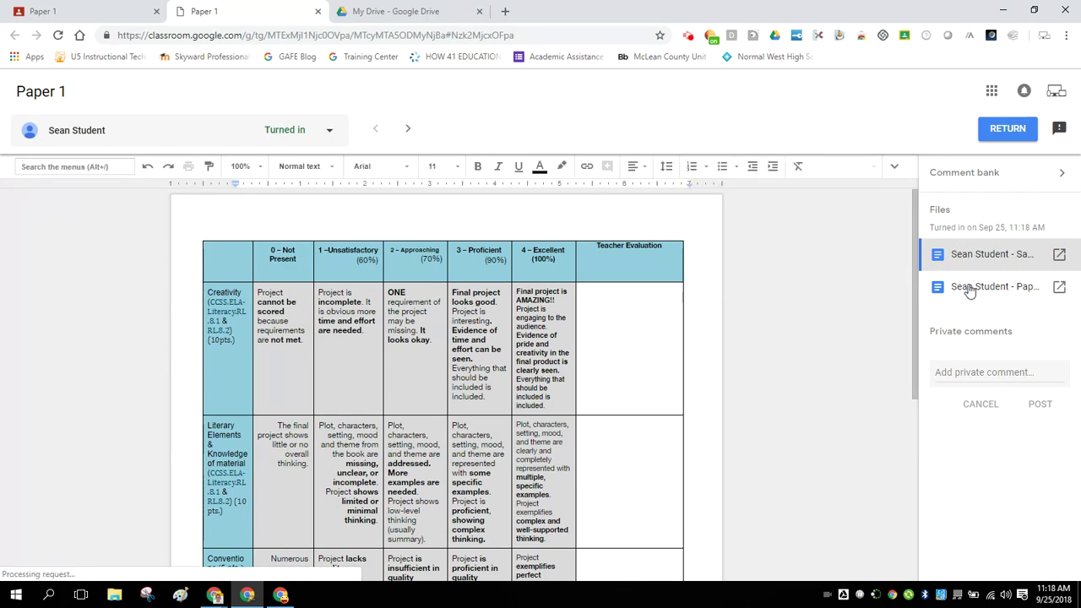
Open the student's Paper 1 document and suggest deleting the word "info"
click(968, 286)
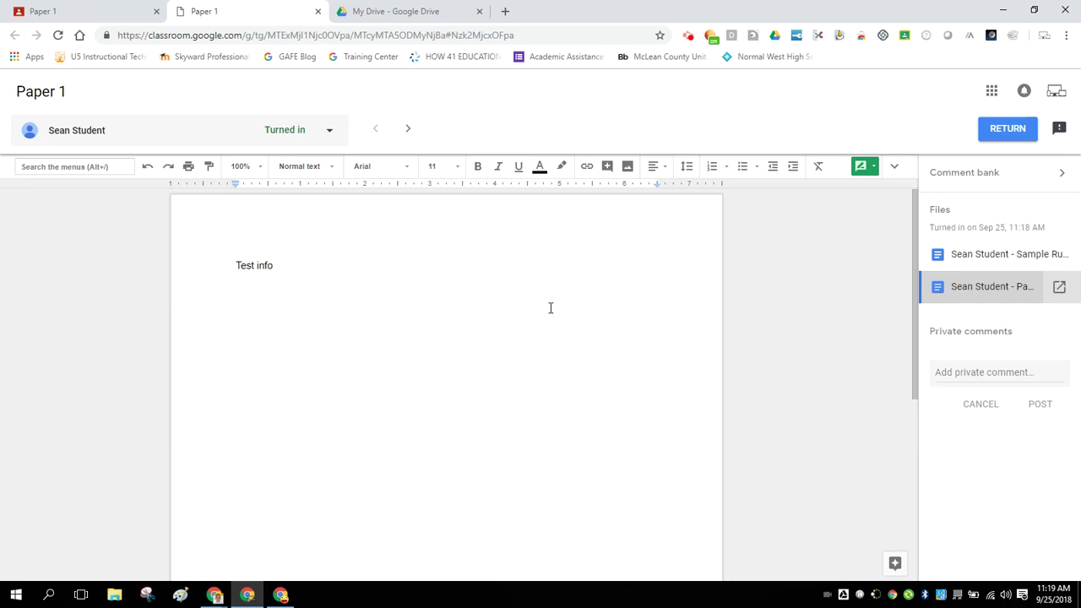
click(323, 270)
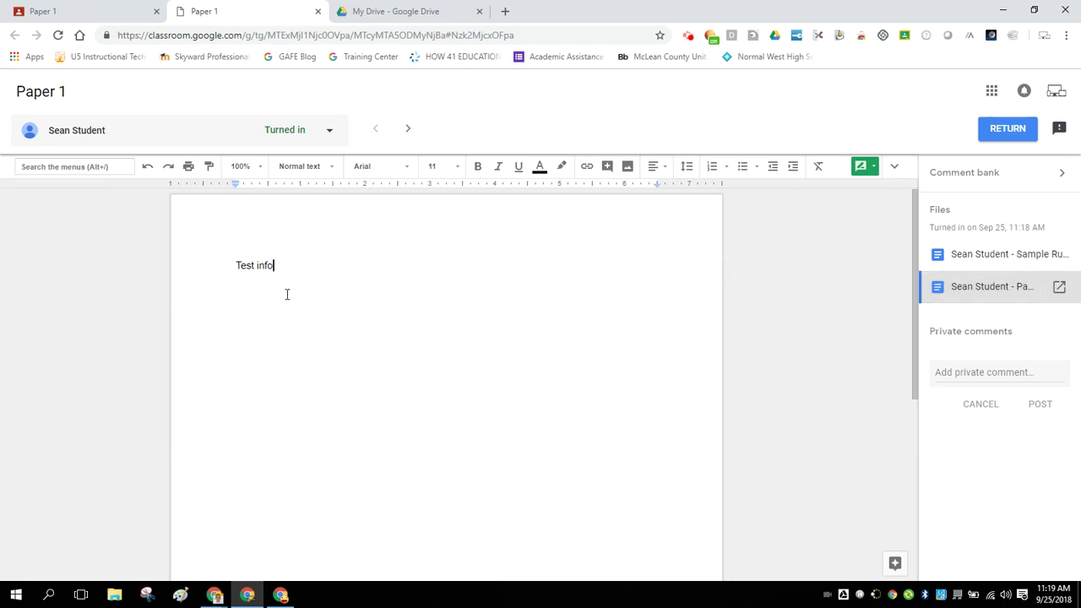
key(BackSpace)
key(BackSpace)
key(BackSpace)
key(BackSpace)
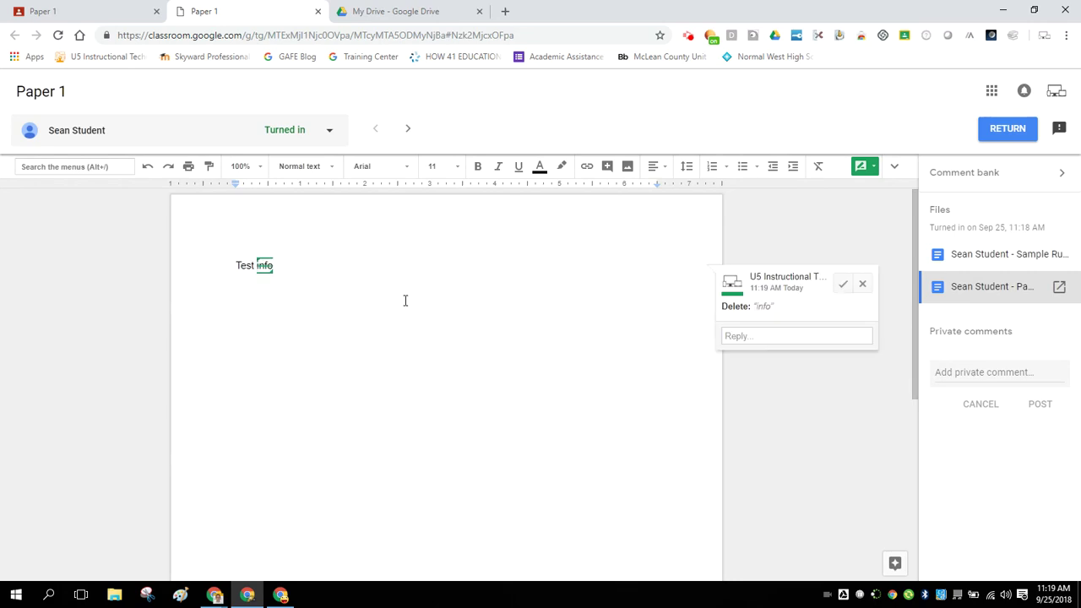
click(282, 275)
click(297, 262)
Open the student's Sample Rubric and enter "Comments" in the Teacher Evaluation cell of the Creativity row
click(956, 267)
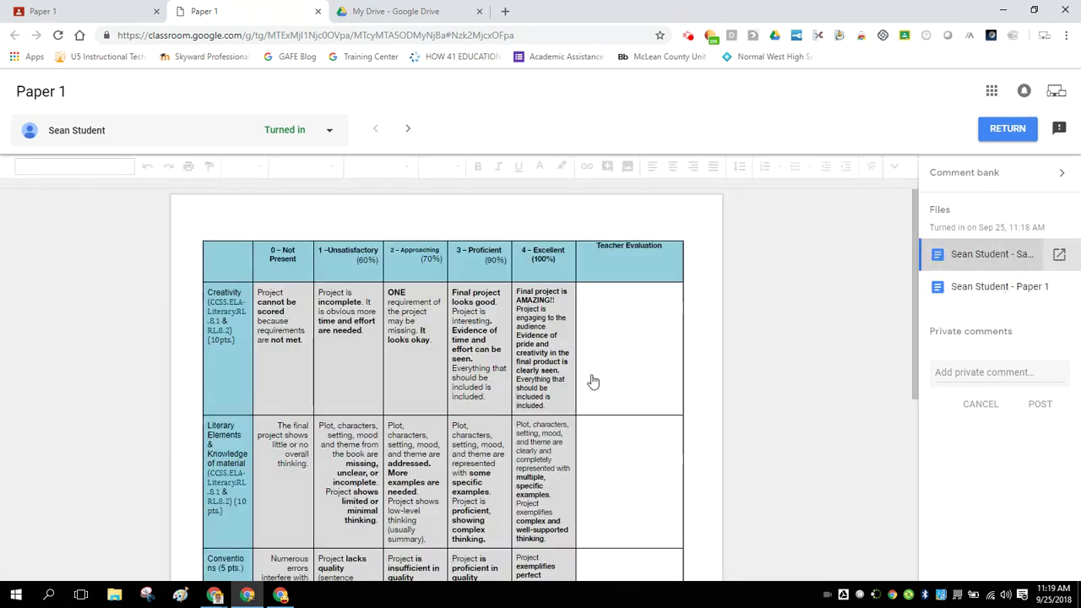
click(635, 360)
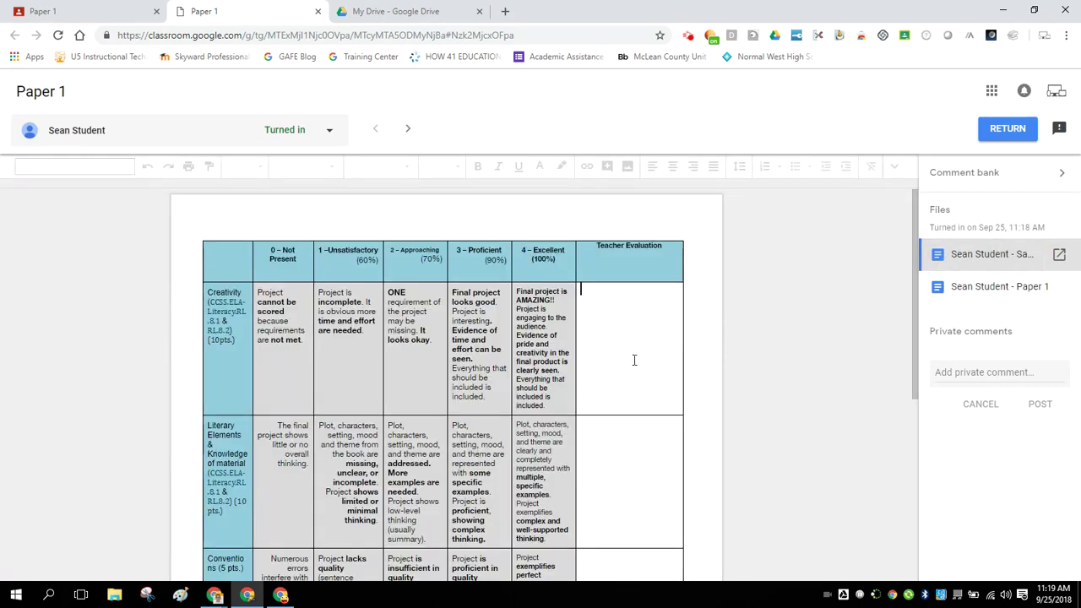
text(Comments)
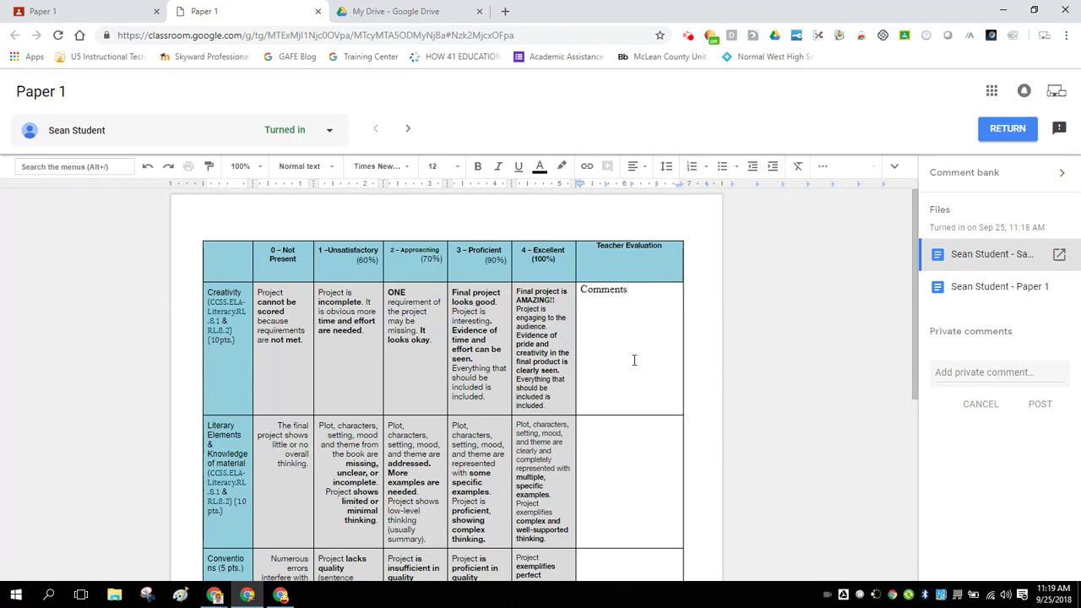
Try selecting text in the Creativity row's Proficient cell, and show the rubric document's hidden menus
click(490, 397)
drag(471, 375, 470, 304)
click(429, 330)
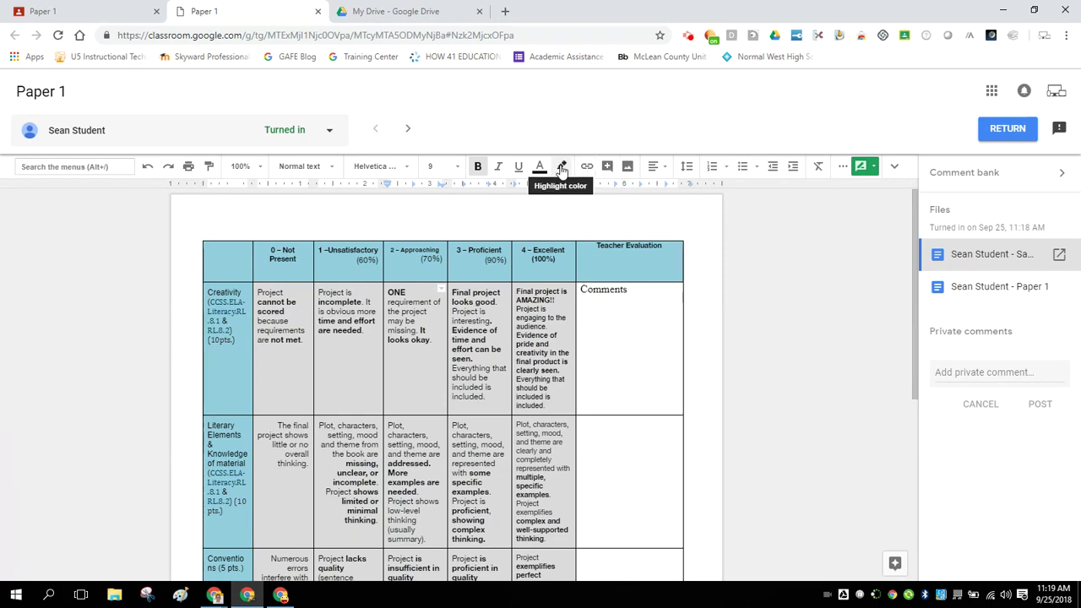
click(894, 168)
click(892, 172)
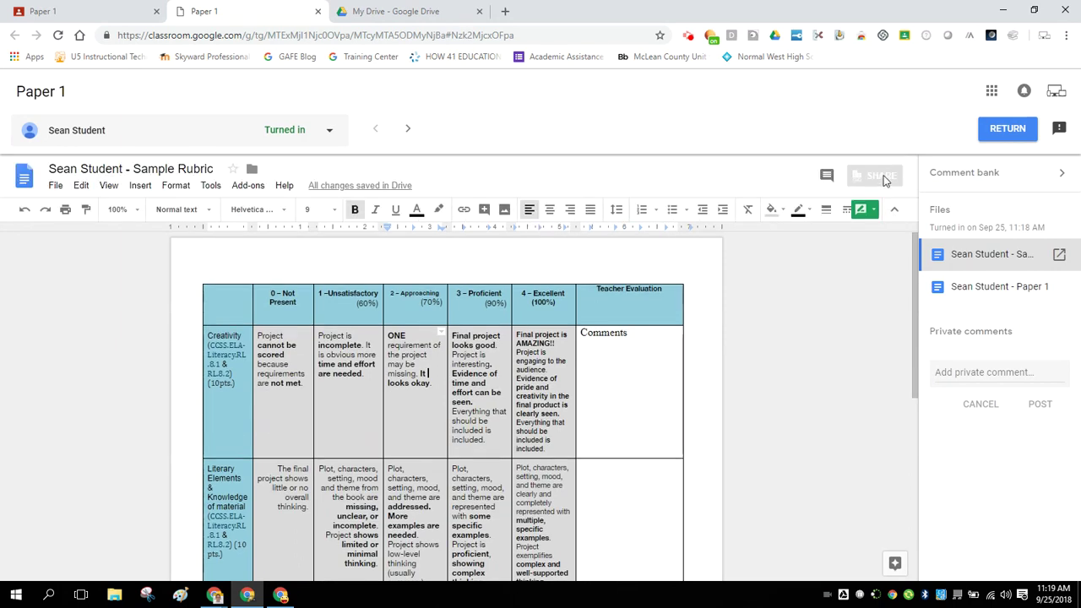
Set the background color of the Approaching cell in the rubric's Creativity row to yellow
click(775, 213)
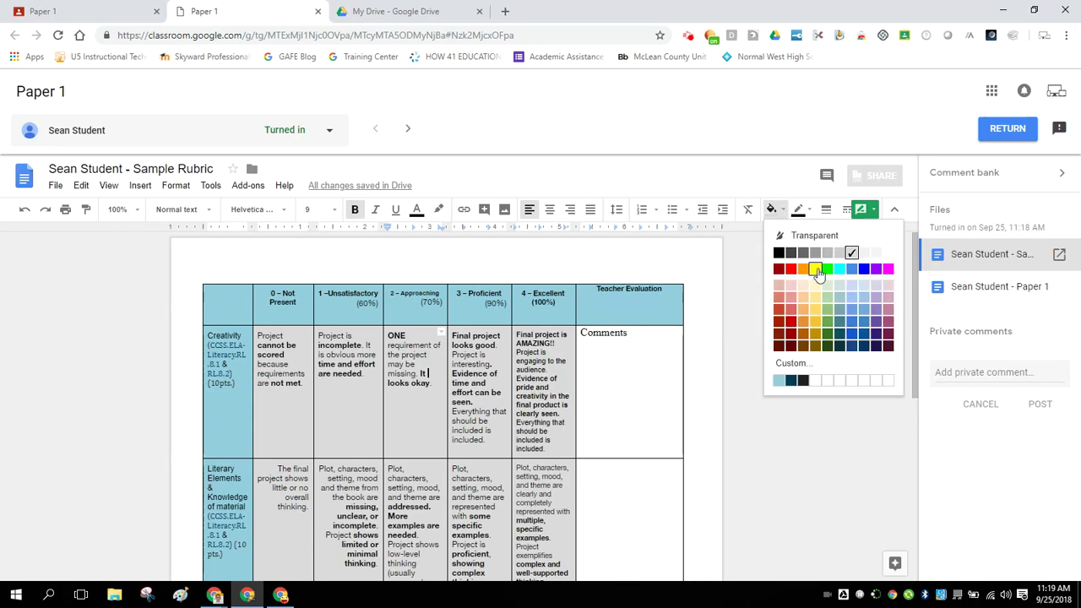
click(818, 276)
scroll(564, 376, down, 4)
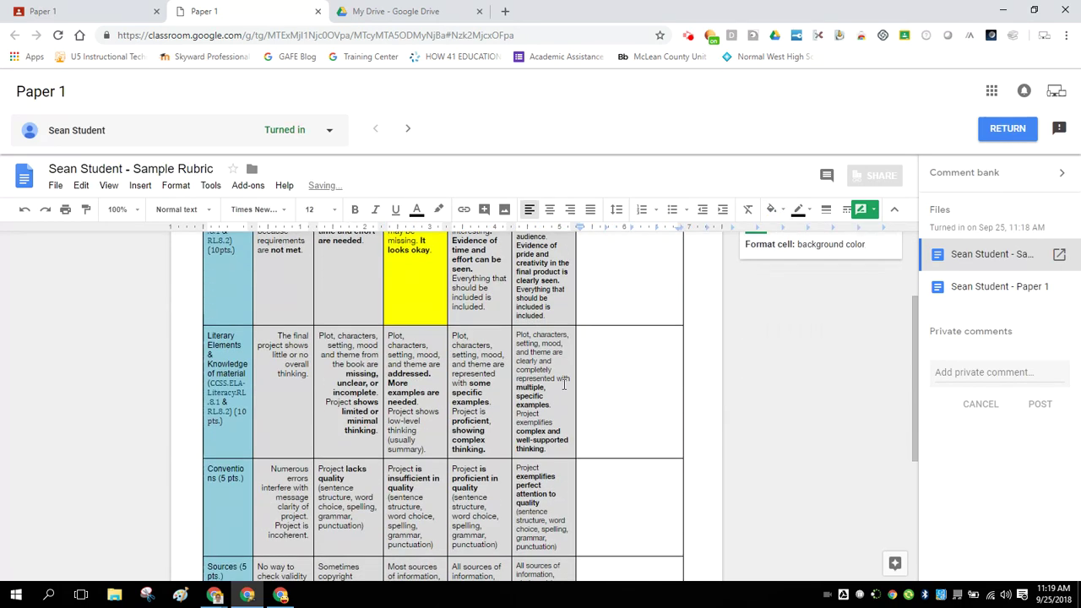
Switch back and forth between the student's Paper 1 document and Sample Rubric to compare the paper with the marked rubric rows
click(997, 292)
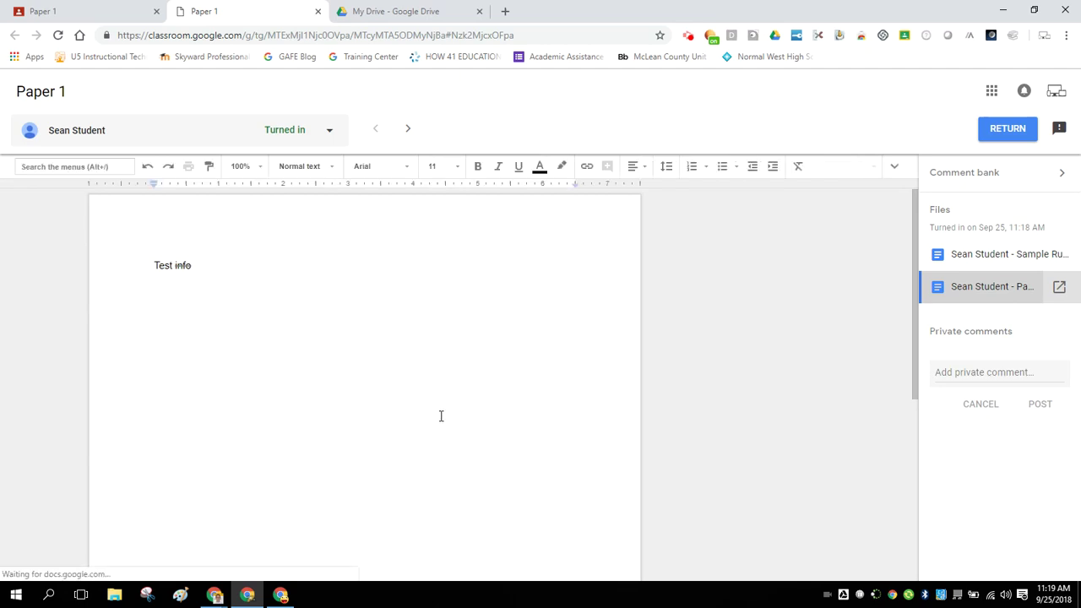
click(972, 255)
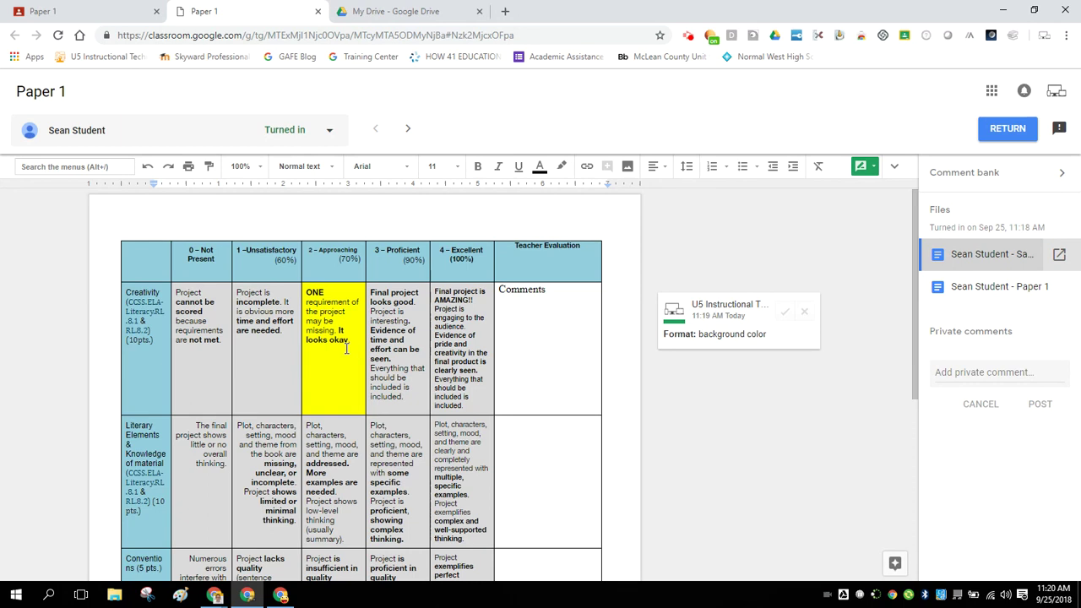
click(992, 287)
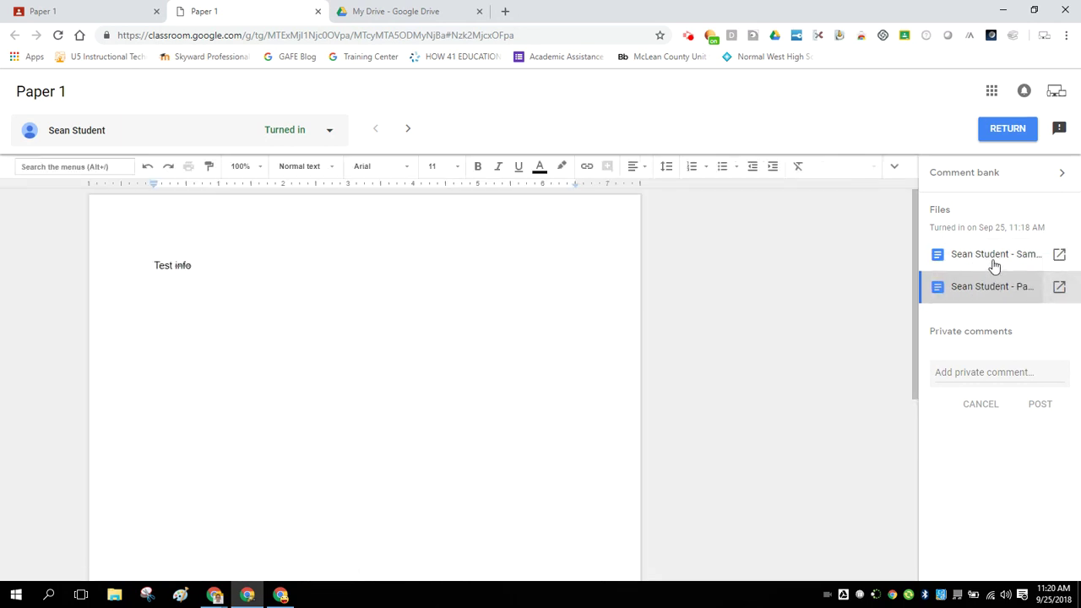
click(963, 259)
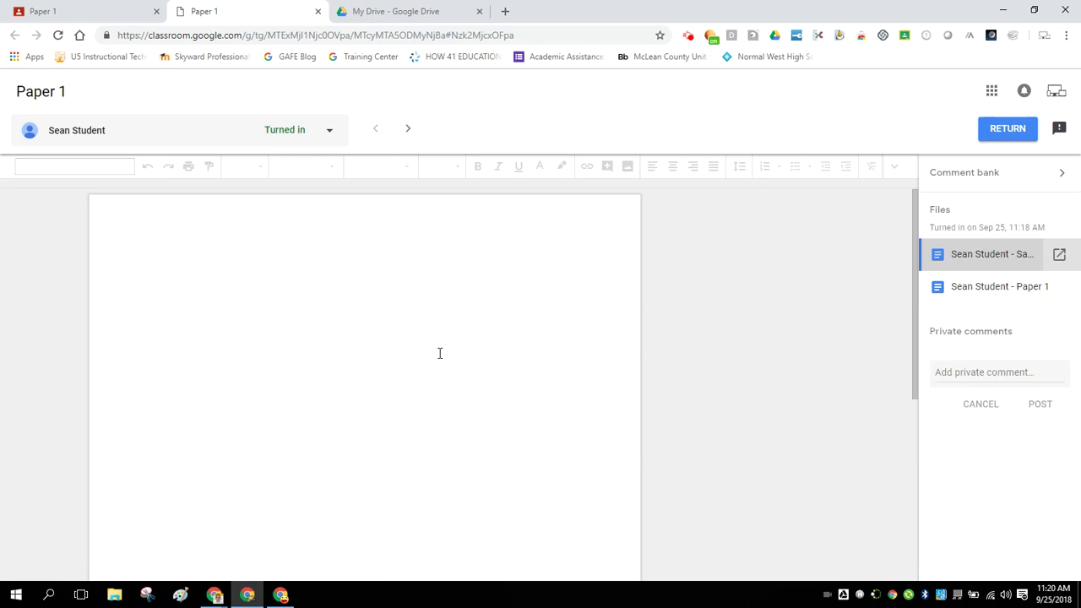
scroll(441, 349, down, 2)
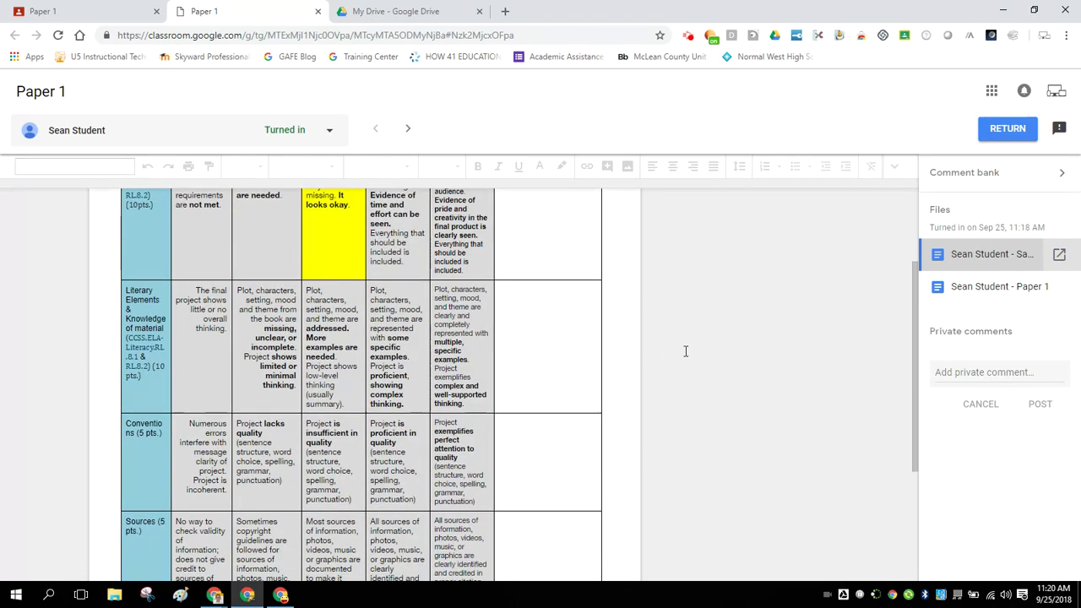
drag(914, 330, 904, 238)
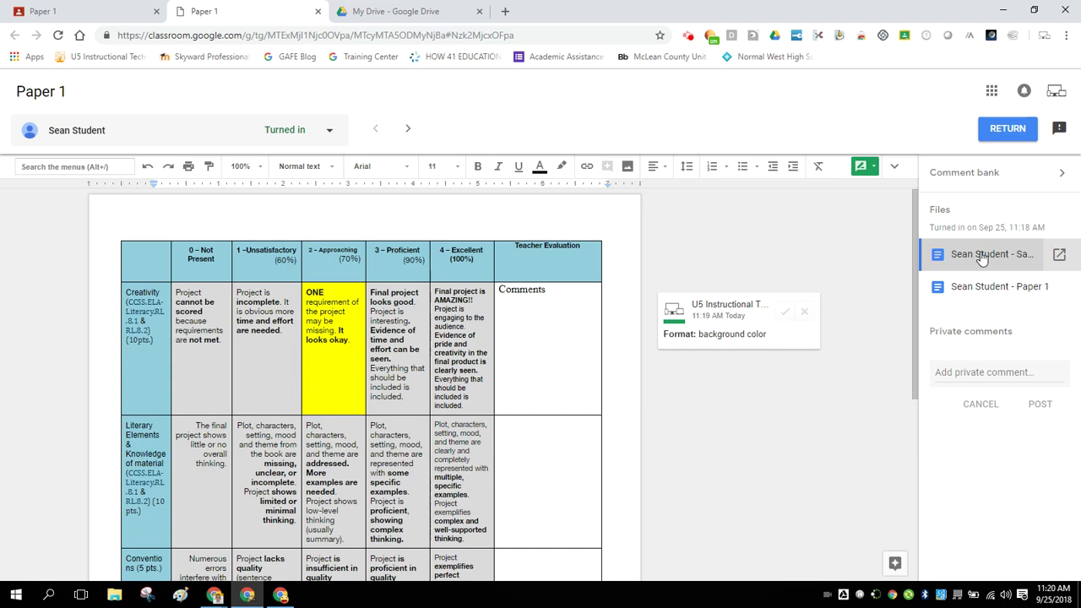
click(990, 288)
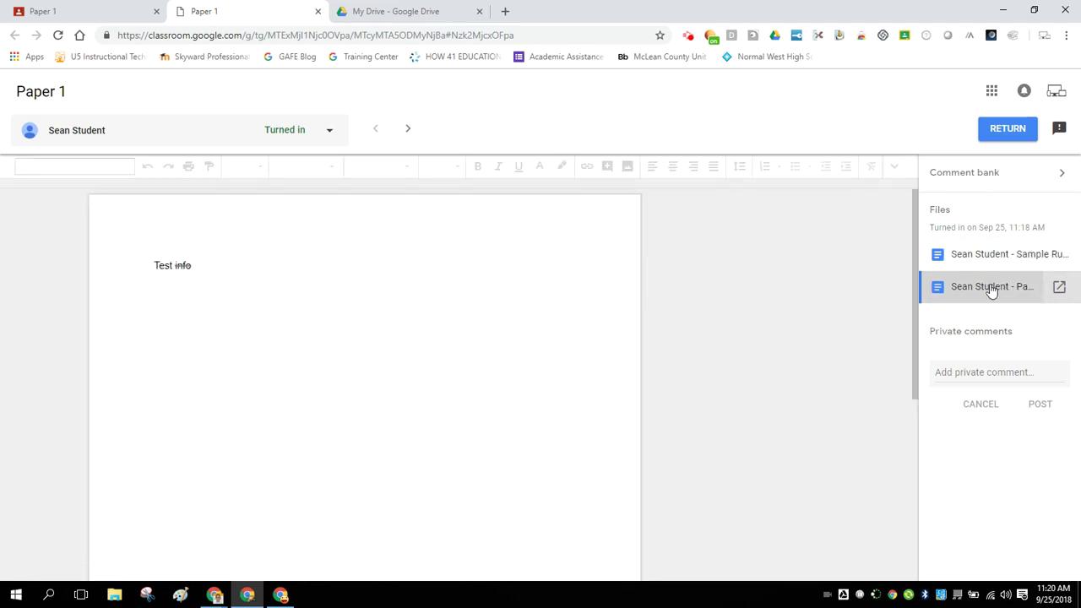
click(976, 258)
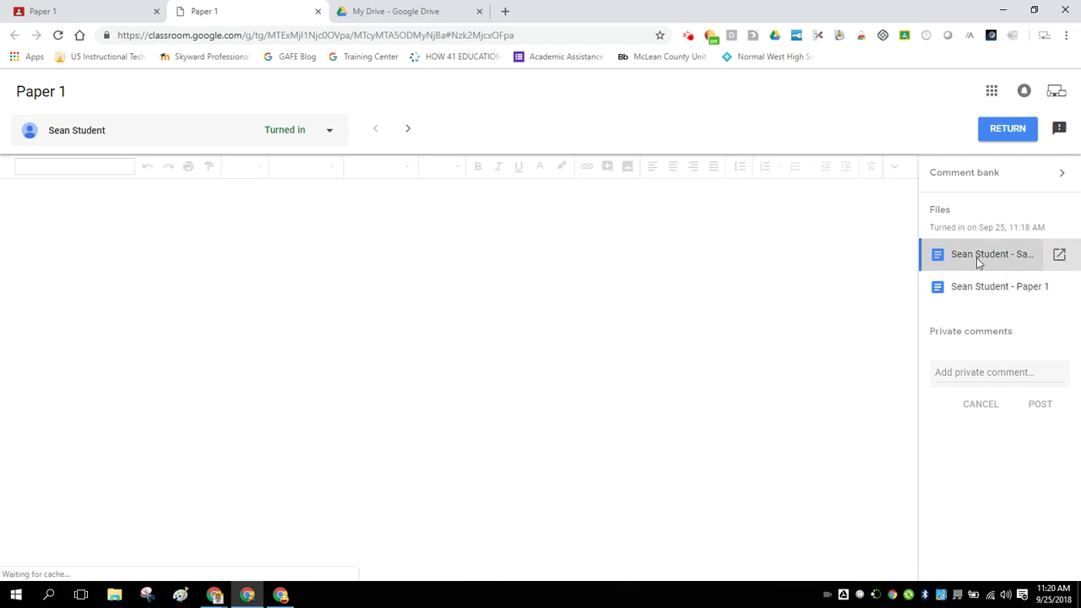